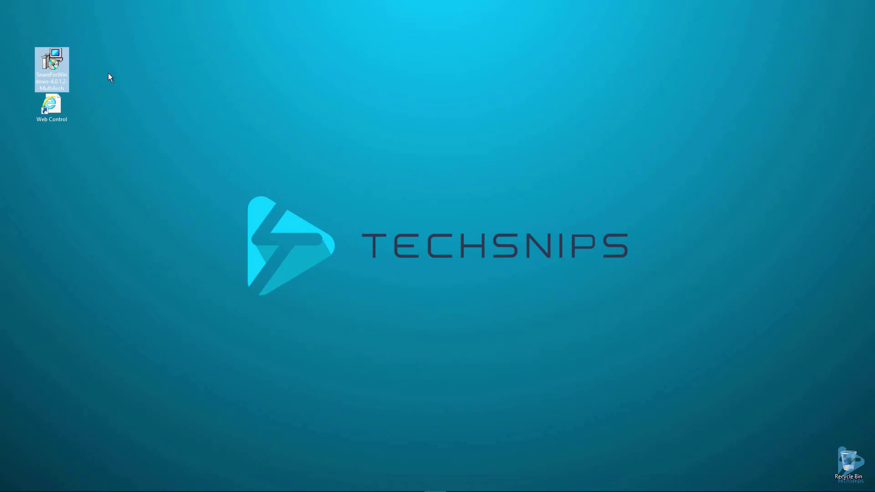
# Launch the Snare installer, letting Snare manage EventLog configuration under the system account
pyautogui.doubleClick(61, 77)
pyautogui.click(489, 323)
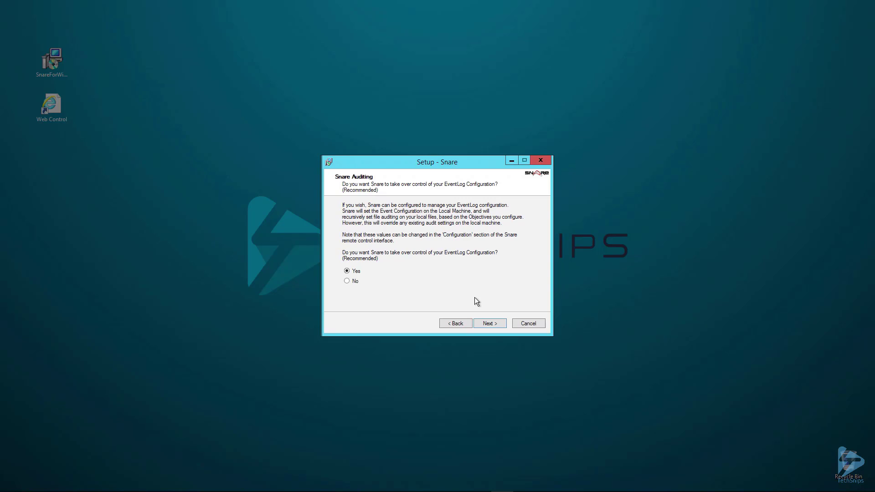
pyautogui.click(488, 322)
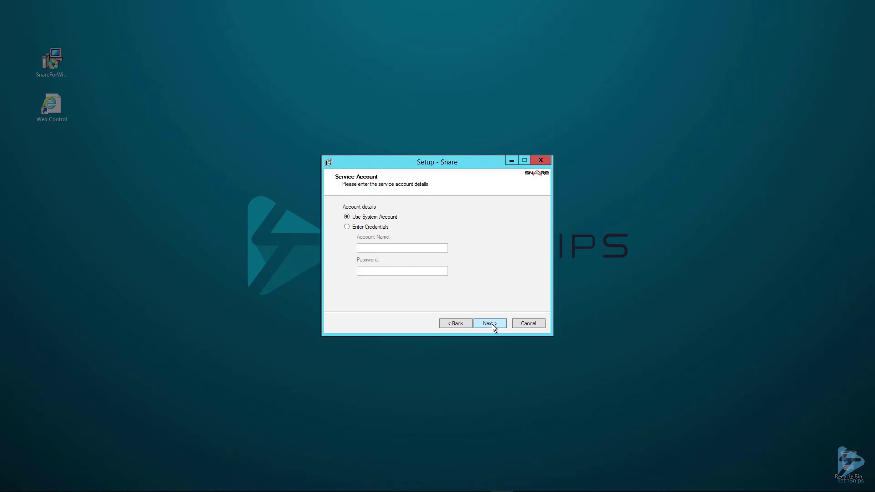
pyautogui.click(491, 323)
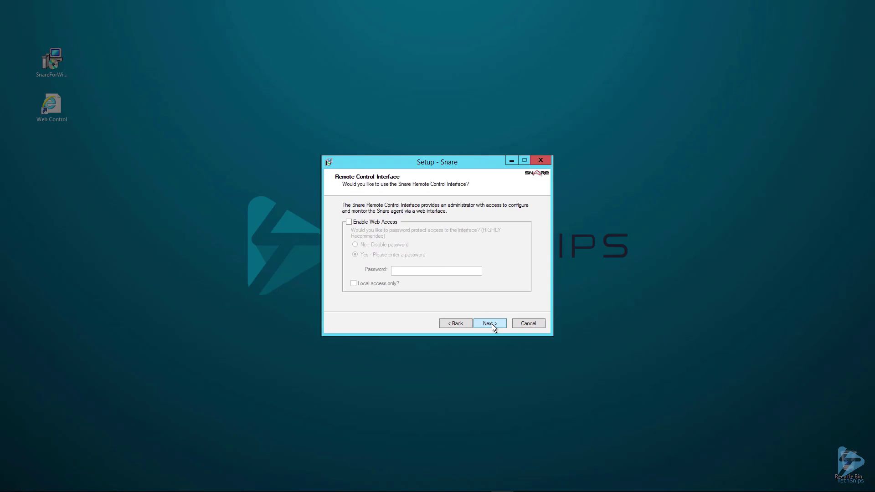
# Enable web access to the Snare agent protected by a password
pyautogui.click(348, 222)
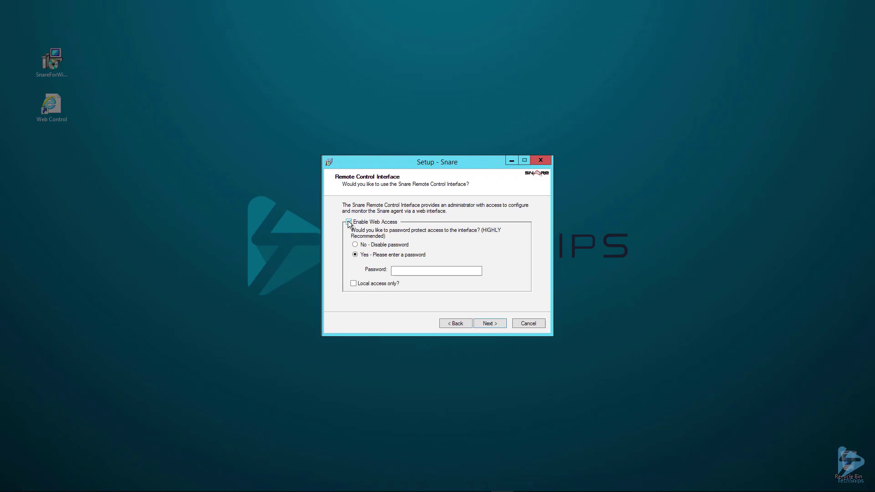
pyautogui.click(396, 270)
pyautogui.write('•••••••••')
pyautogui.click(479, 323)
# Install to the default location and Start Menu folder, skip the readme, and finish setup
pyautogui.click(479, 323)
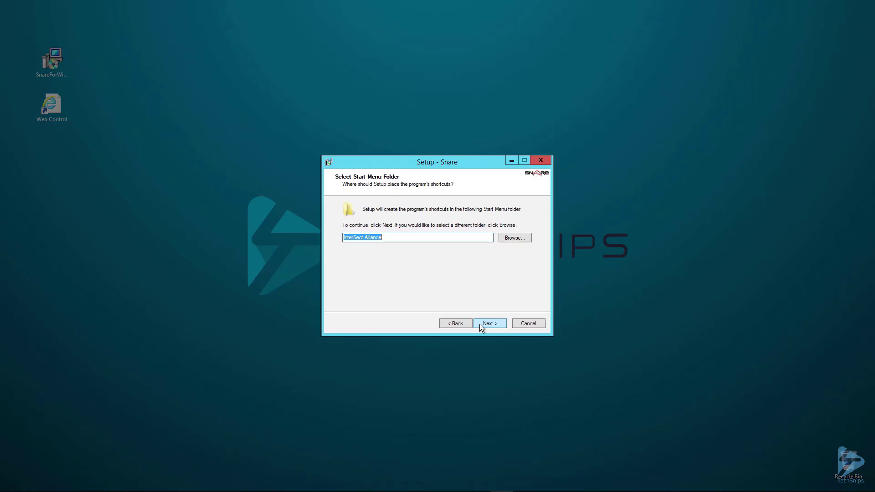
pyautogui.click(479, 323)
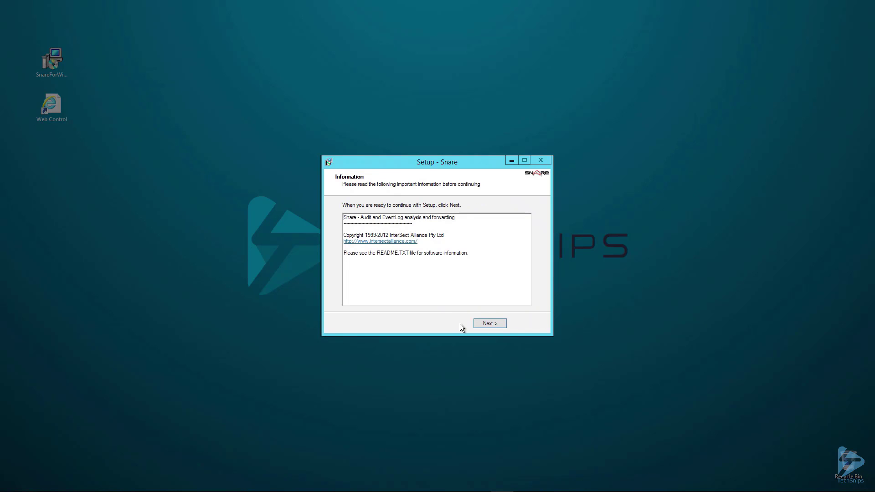
pyautogui.click(502, 326)
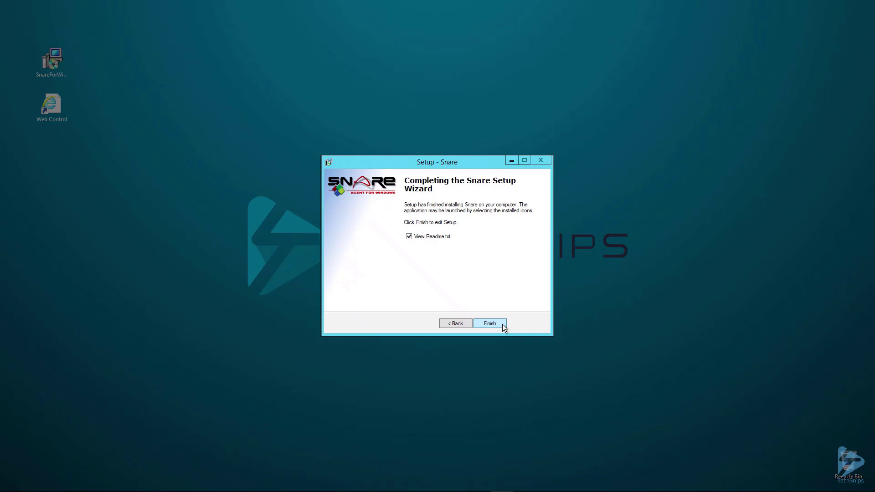
pyautogui.click(426, 237)
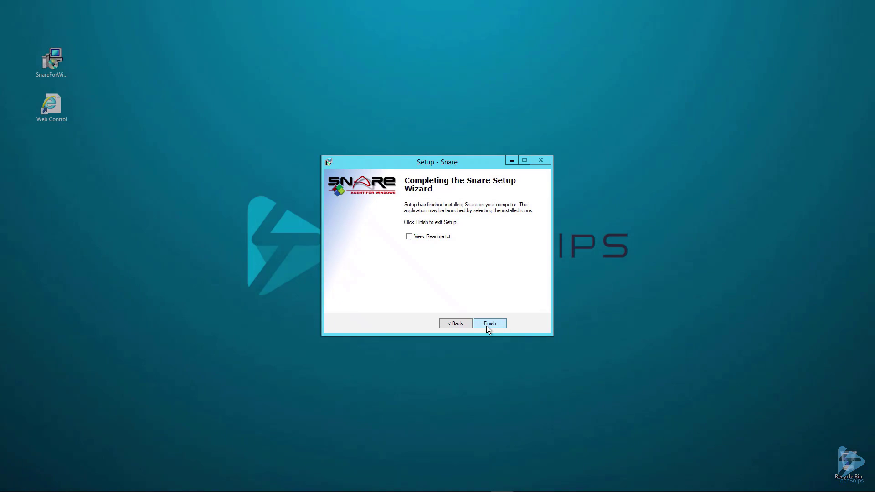
pyautogui.click(487, 325)
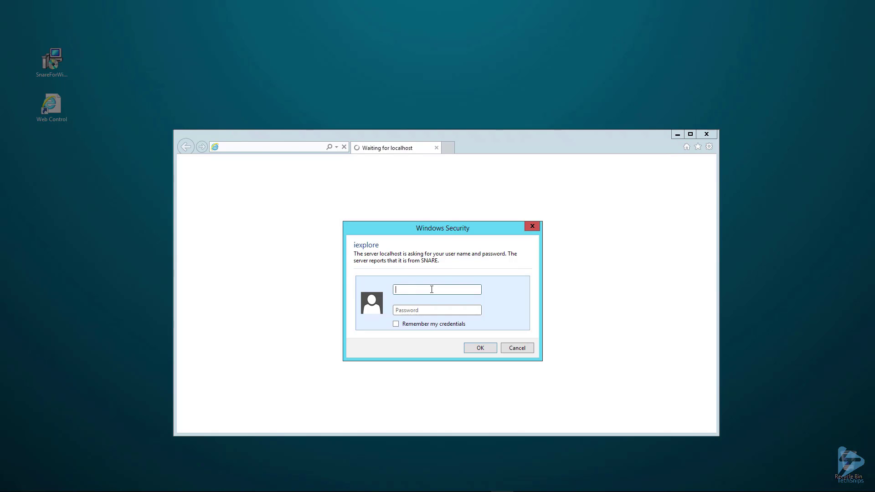
# Sign in to the local Snare web console with the console user name and password
pyautogui.write('snare')
pyautogui.press('Tab')
pyautogui.write('*********')
pyautogui.click(395, 324)
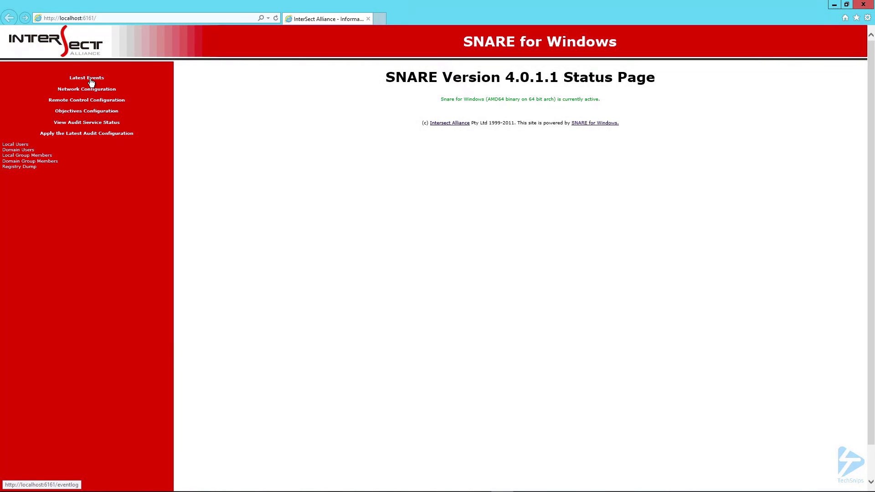
# View the Latest Events page, then go to Network Configuration
pyautogui.click(90, 81)
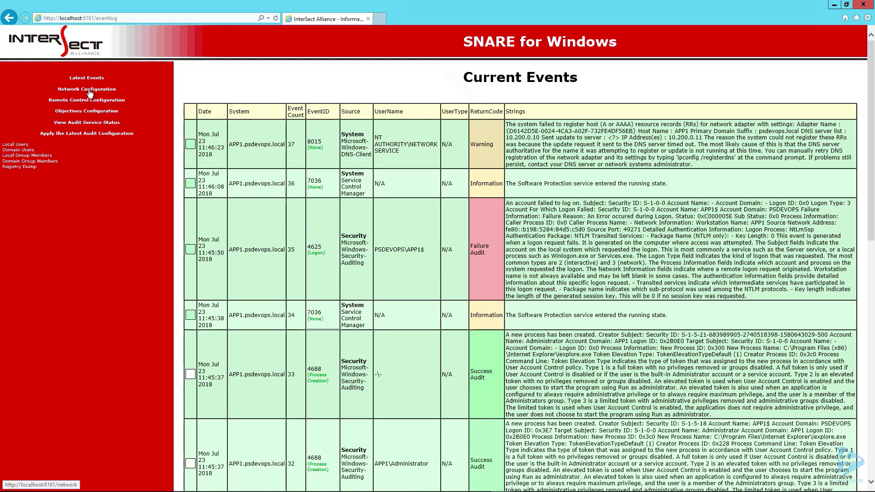
pyautogui.click(90, 92)
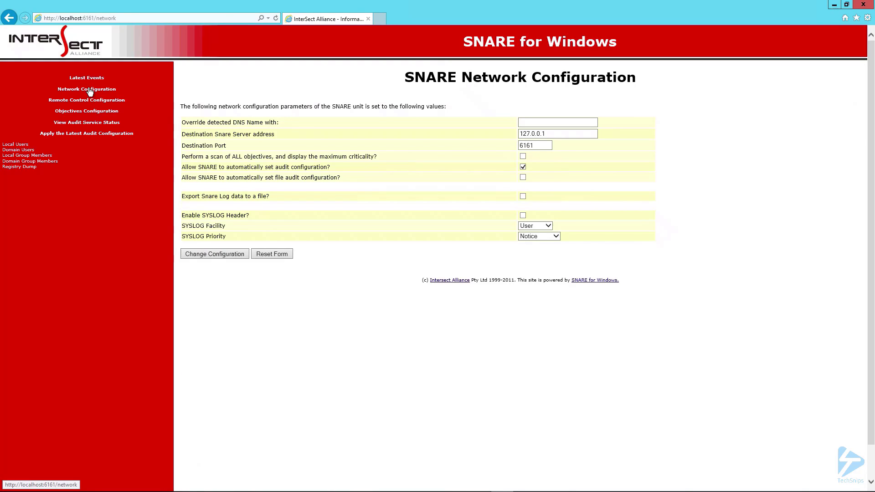
# Set the destination server to 10.200.0.10 on port 514 with automatic file audit configuration
pyautogui.tripleClick(554, 134)
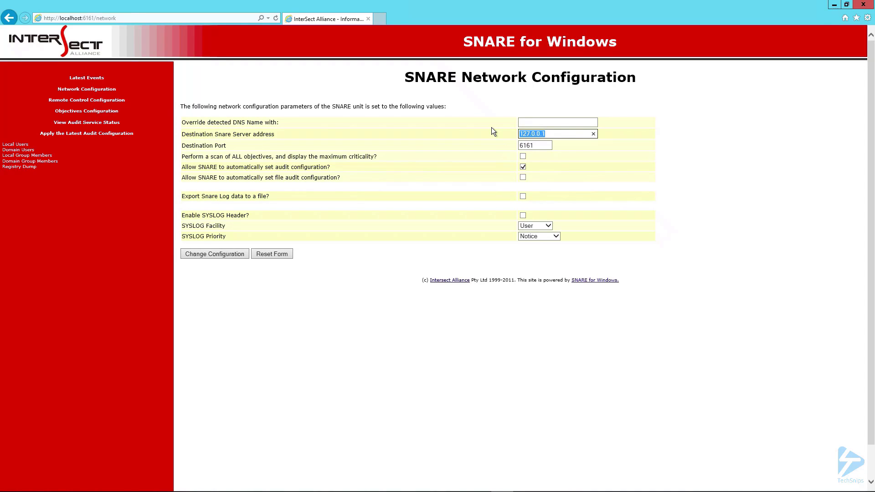
pyautogui.write('10.200.0.10')
pyautogui.tripleClick(535, 144)
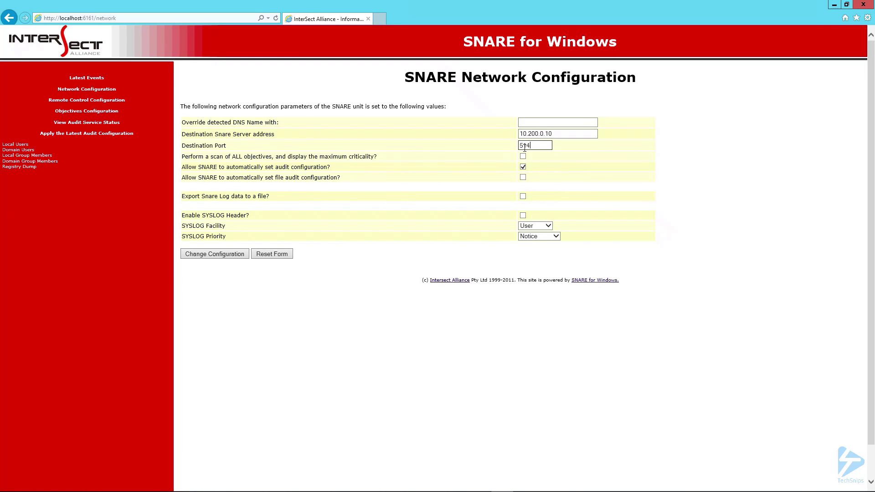
pyautogui.click(523, 177)
# Set the SYSLOG facility to Syslog and priority to DYNAMIC, then save the configuration
pyautogui.click(530, 227)
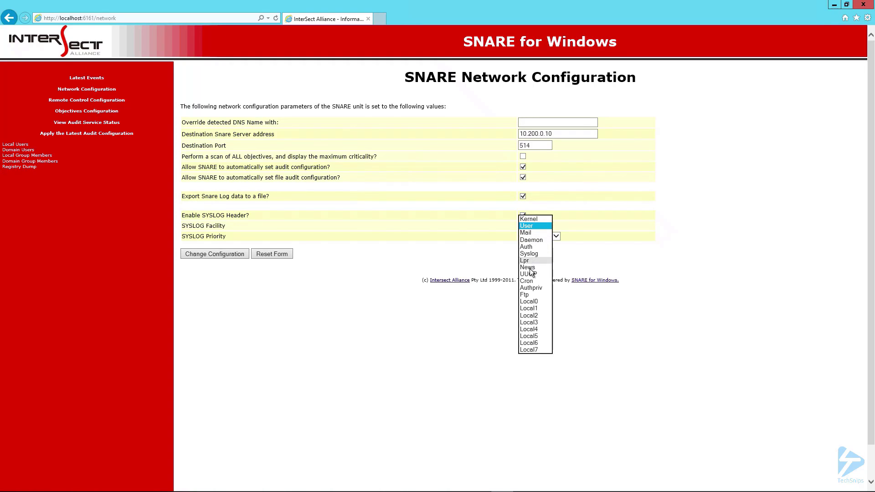
pyautogui.click(530, 254)
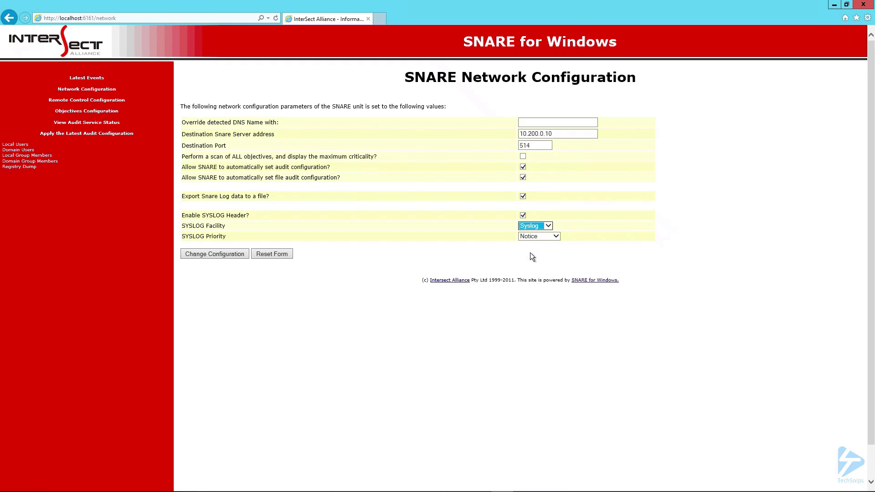
pyautogui.click(531, 235)
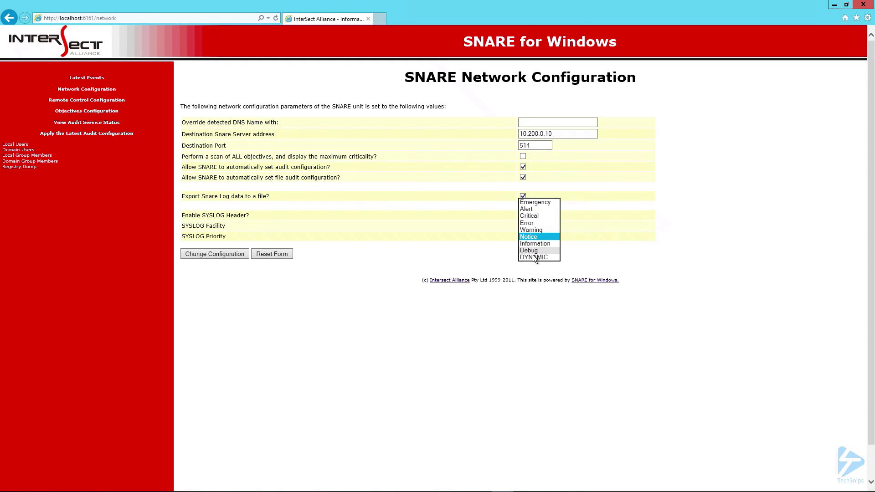
pyautogui.click(533, 258)
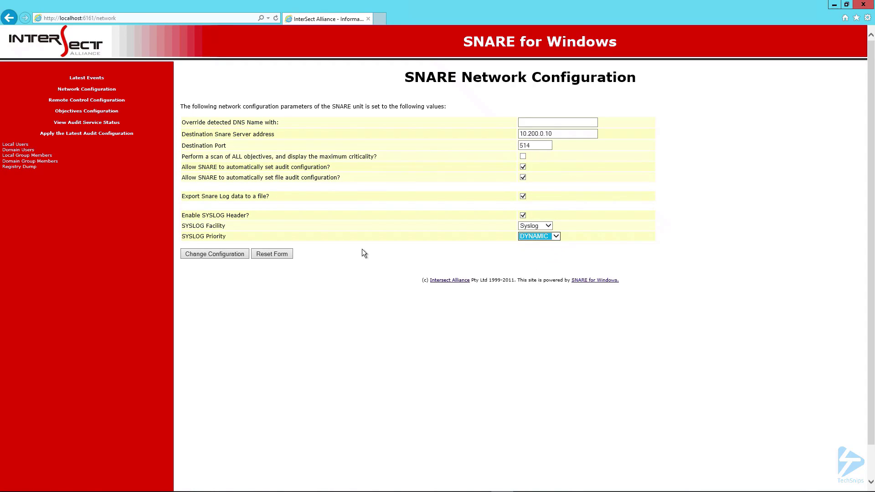
pyautogui.click(223, 255)
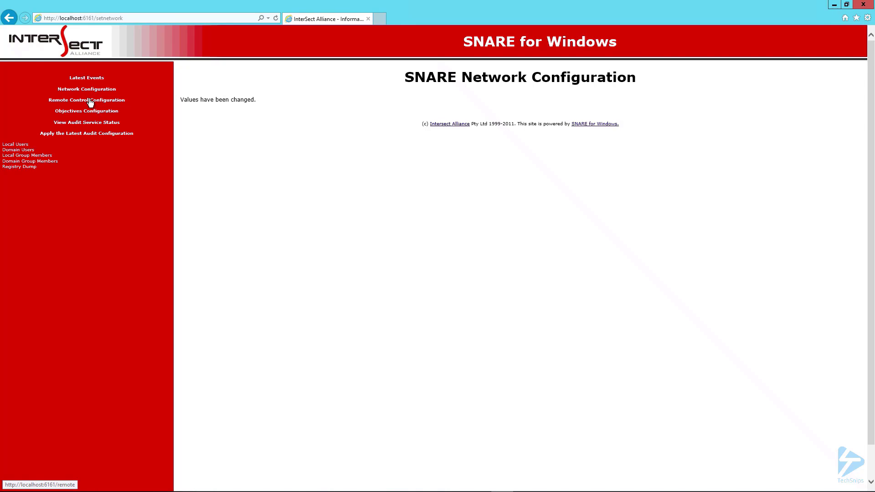
# Review the Remote Control and Objectives Configuration pages, ending on the audit service status
pyautogui.click(90, 101)
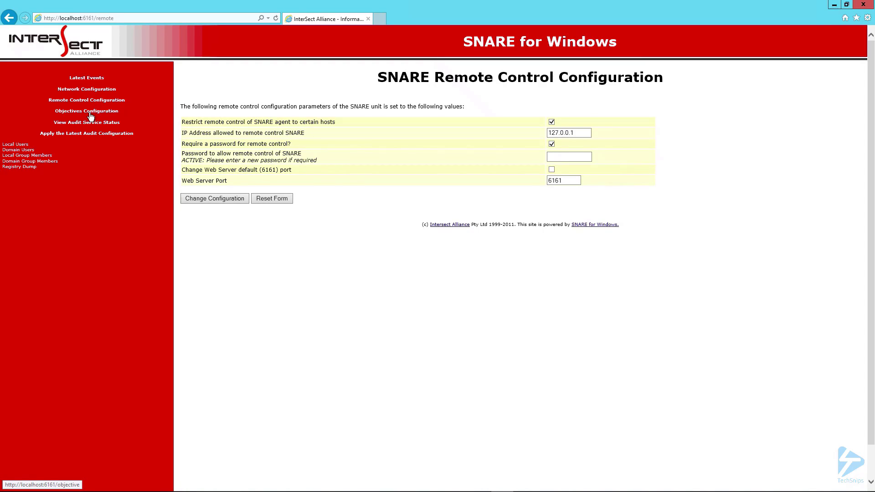
pyautogui.click(90, 112)
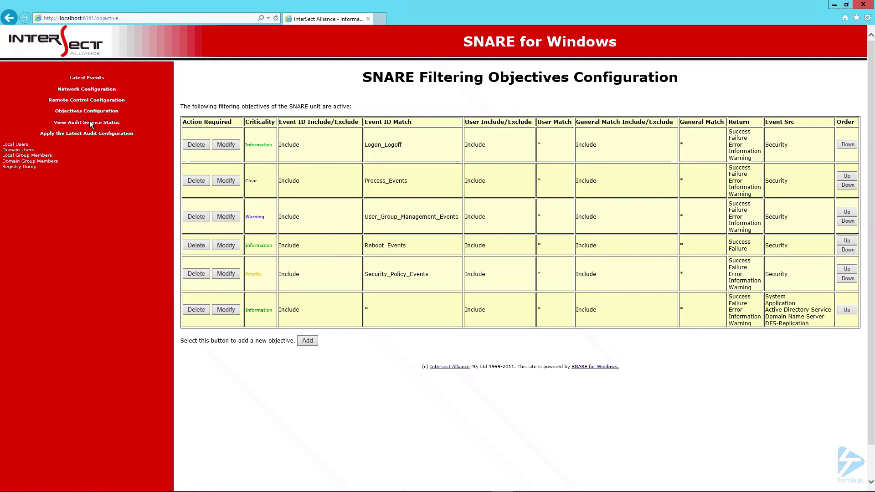
pyautogui.click(91, 124)
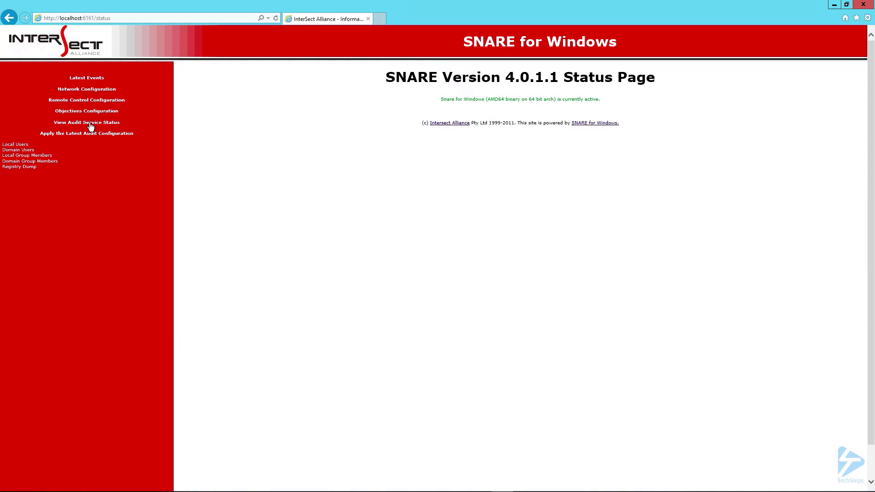